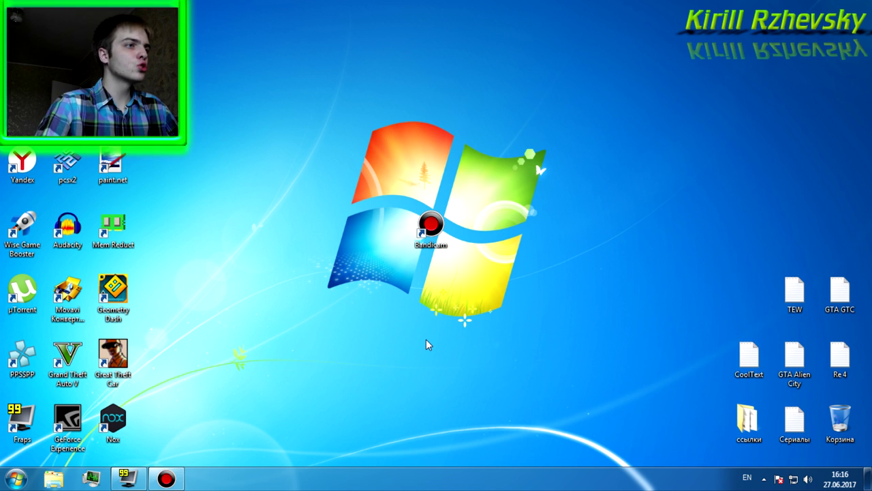
Step: Check the video and sound capture settings in FRAPS
click(763, 479)
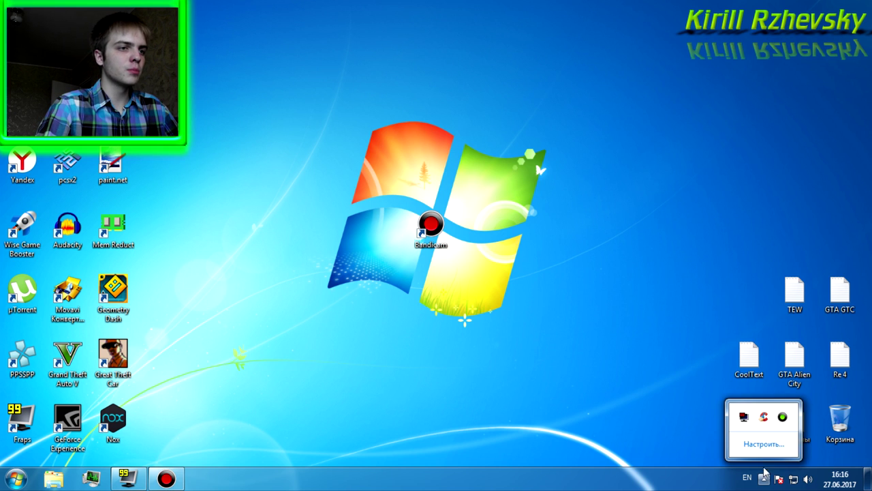
click(654, 402)
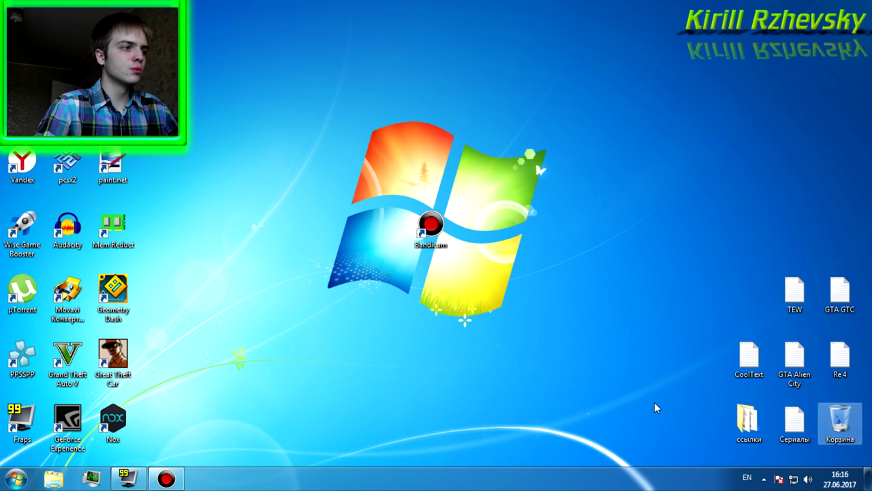
click(137, 481)
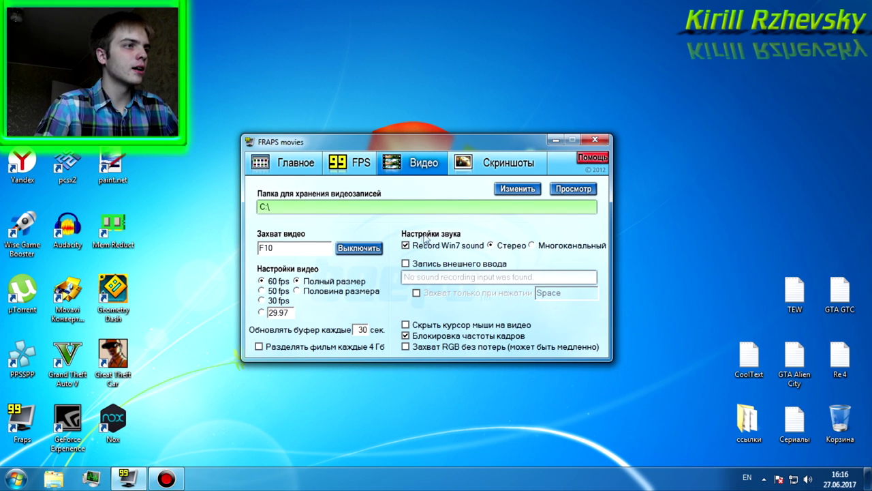
click(556, 141)
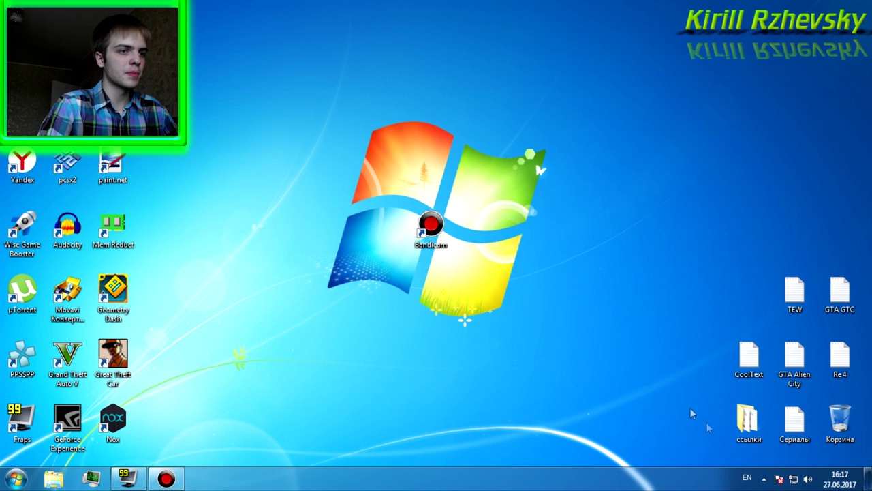
Step: Switch to Bandicam and open its video recording settings from the advanced options
click(764, 478)
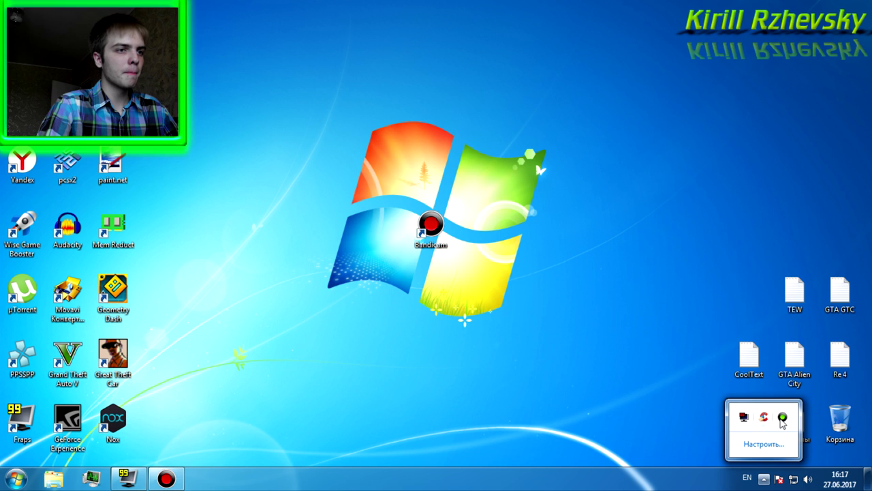
click(782, 417)
click(589, 239)
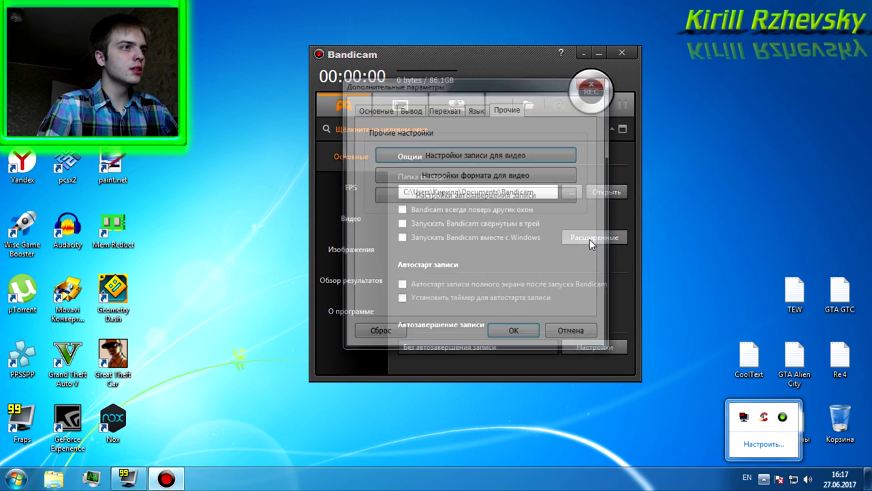
click(467, 159)
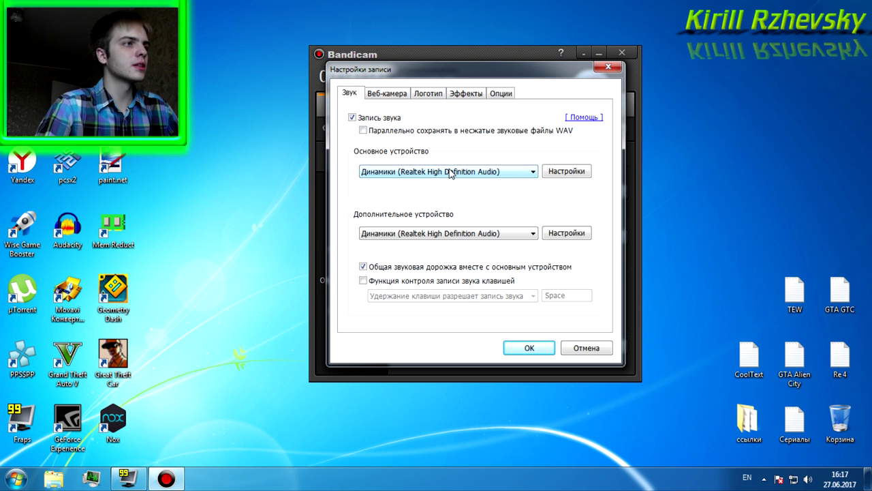
Step: Check which sound devices are offered for the primary and the secondary device
click(532, 174)
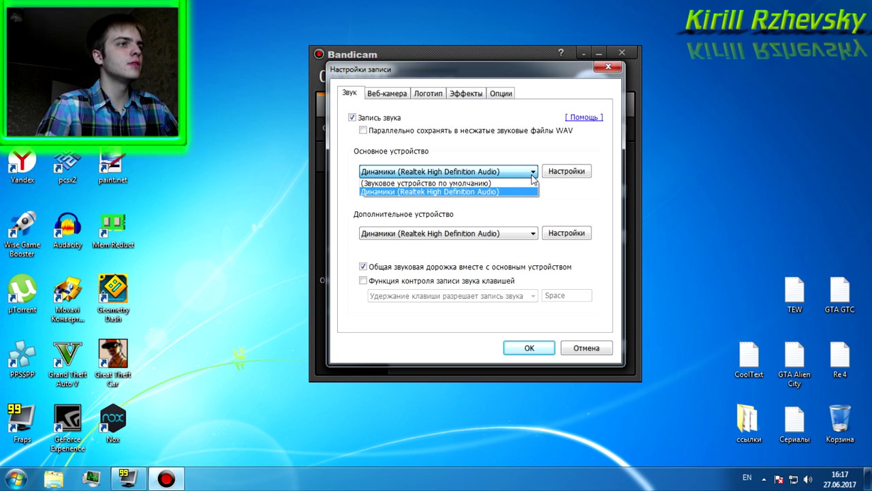
click(530, 175)
click(532, 234)
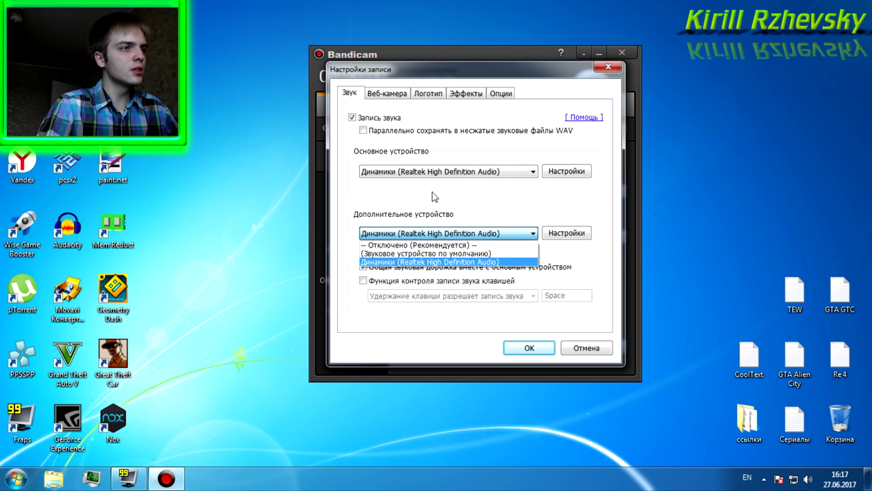
click(513, 236)
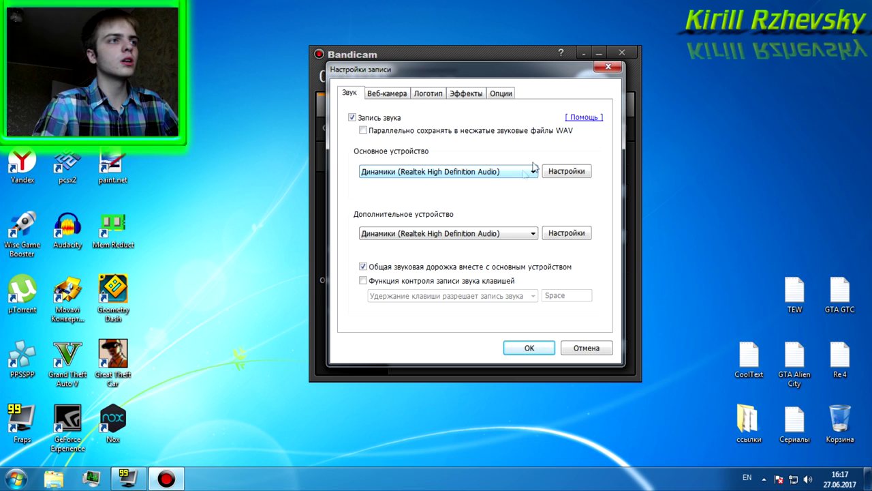
Step: Leave the recording and advanced settings and close Bandicam
click(609, 69)
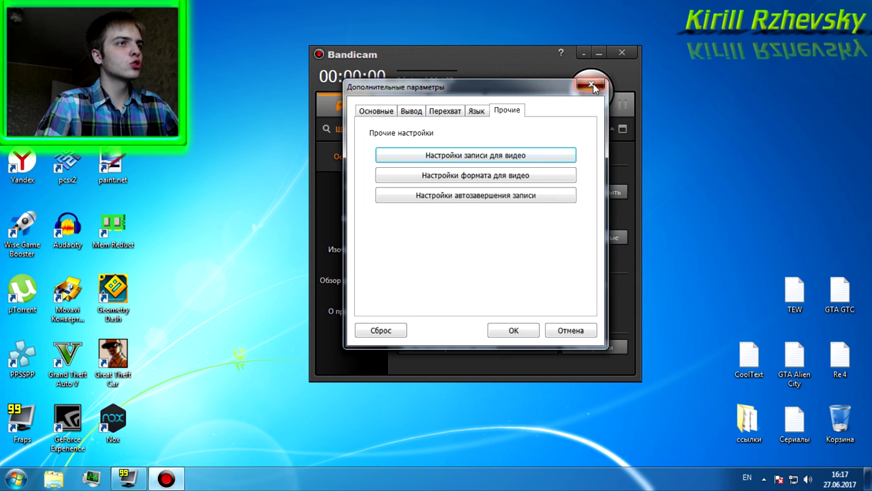
click(591, 84)
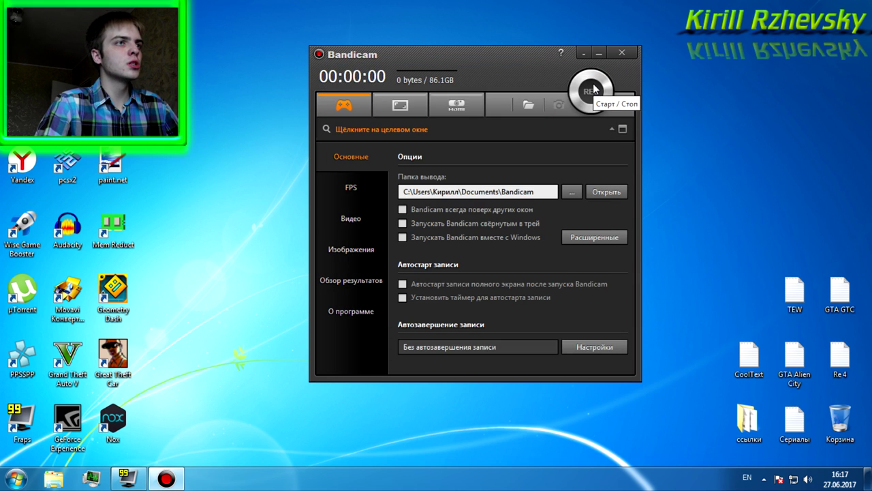
click(623, 53)
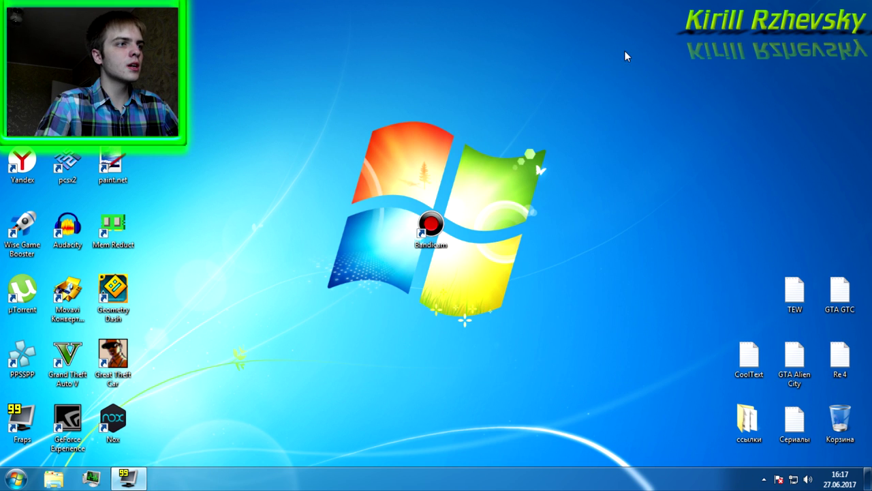
Step: Review the compatibility modes in the Bandicam desktop shortcut's properties and accept them with Windows 7 selected
right_click(433, 231)
click(497, 433)
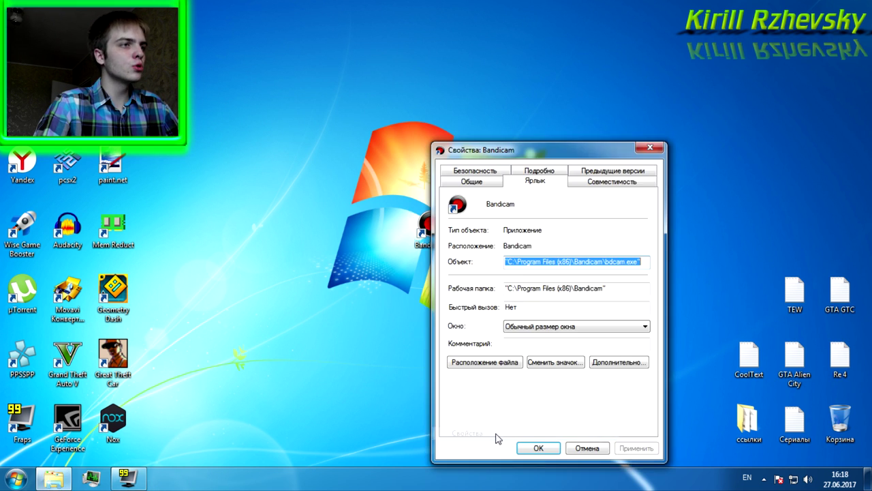
click(606, 186)
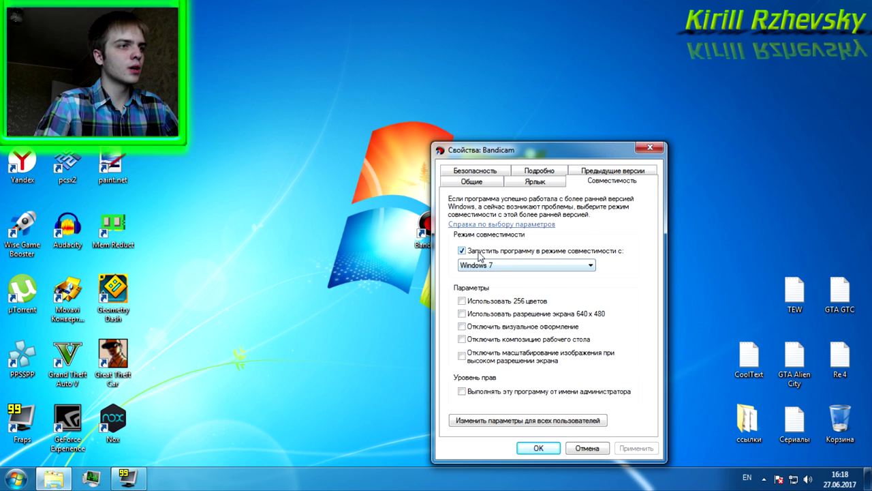
click(552, 265)
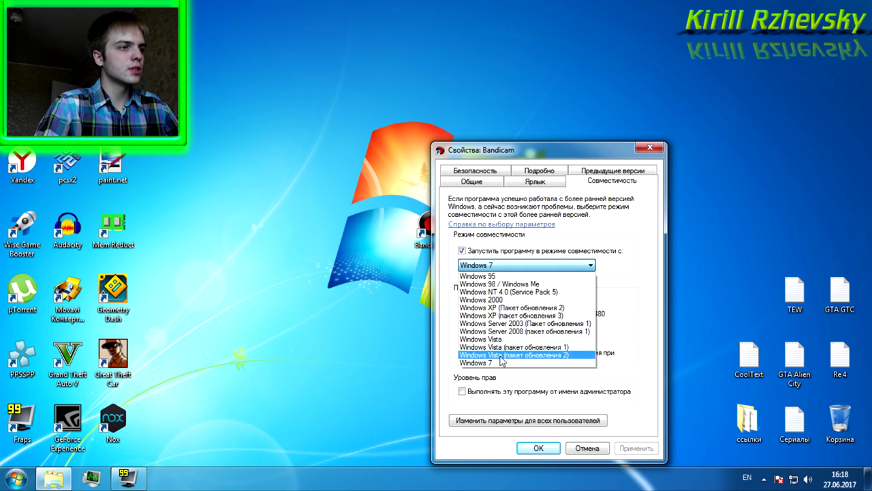
click(553, 268)
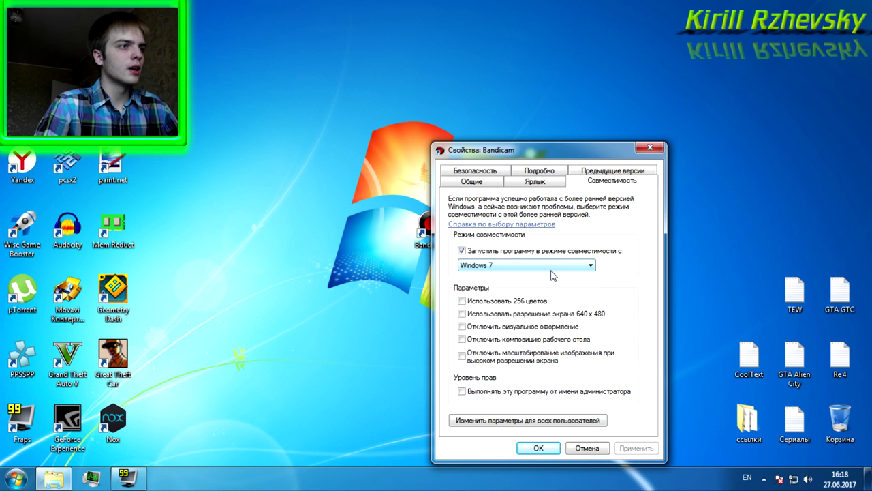
click(496, 266)
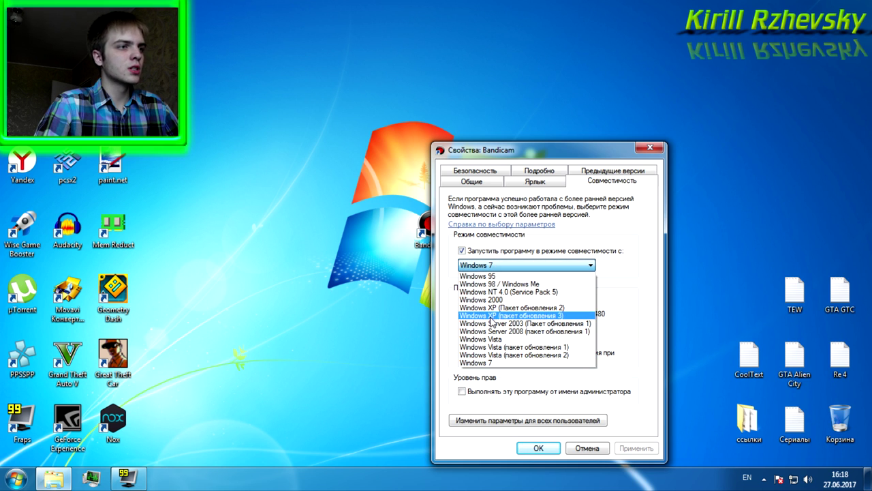
click(545, 269)
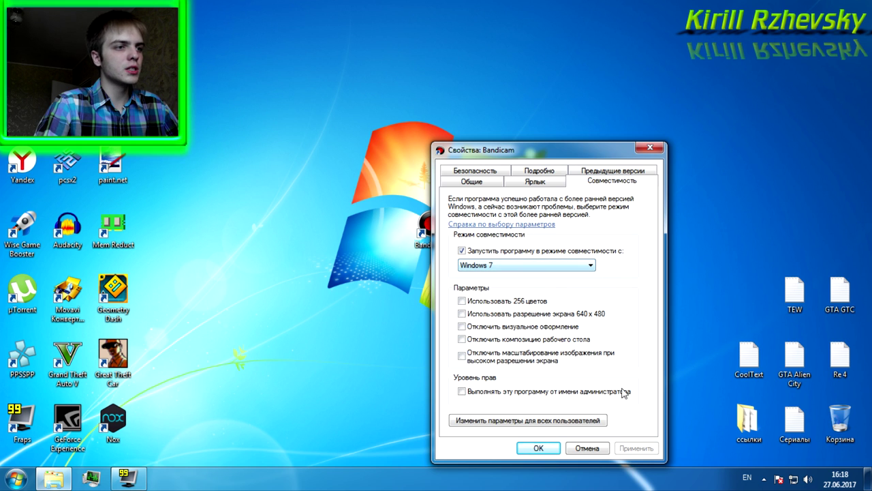
click(539, 449)
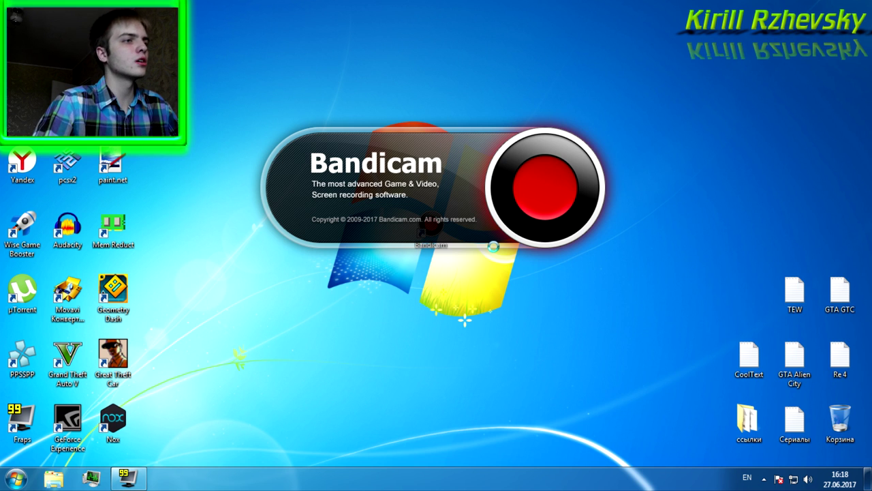
Step: Relaunch Bandicam and recheck the primary sound device options in the video recording settings
click(583, 242)
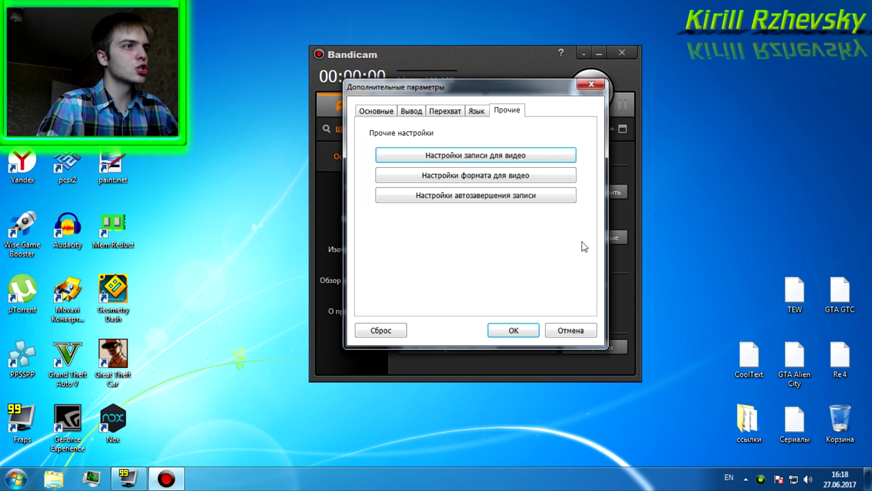
click(486, 158)
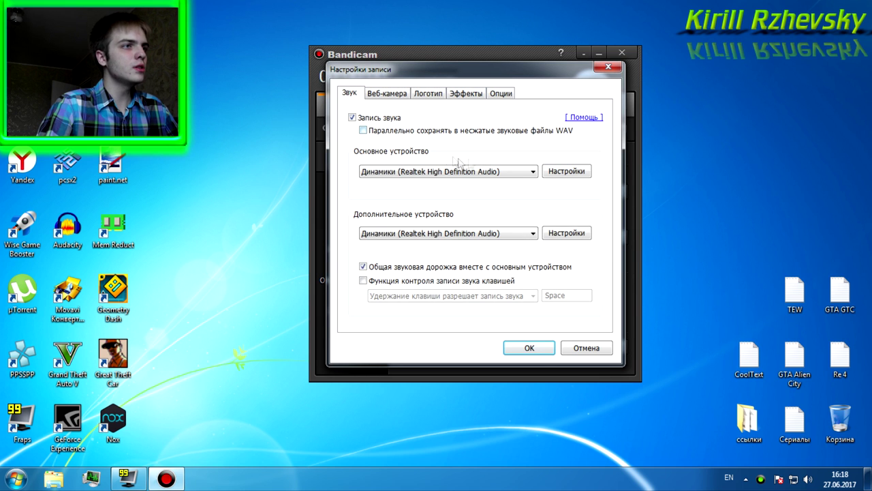
click(519, 174)
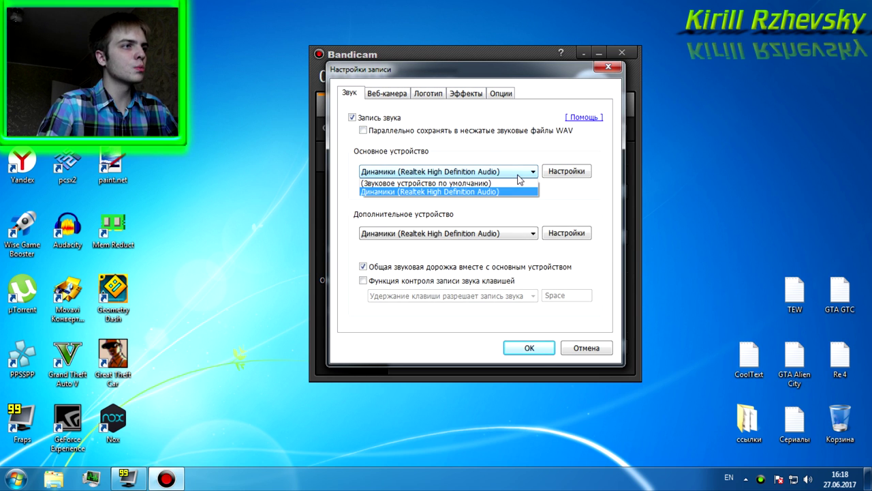
click(521, 175)
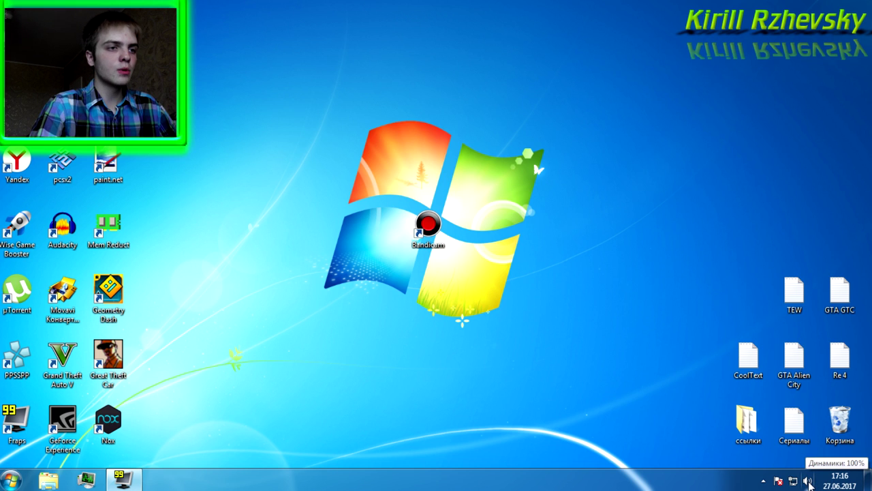
Step: Open the Windows recording devices and turn on the display of disabled devices
right_click(809, 482)
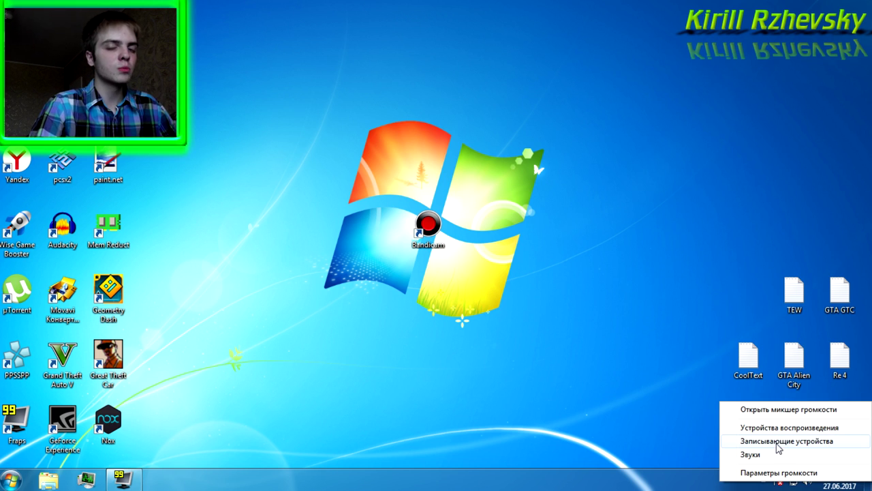
click(779, 443)
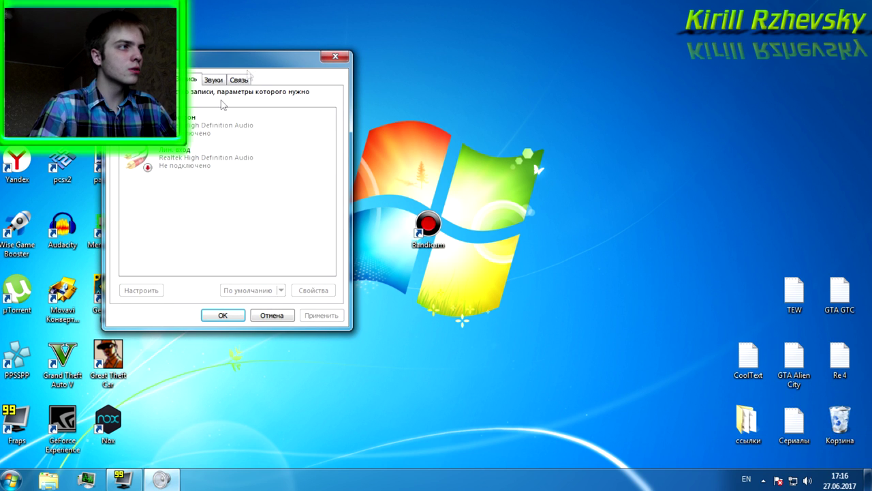
drag(254, 64, 395, 71)
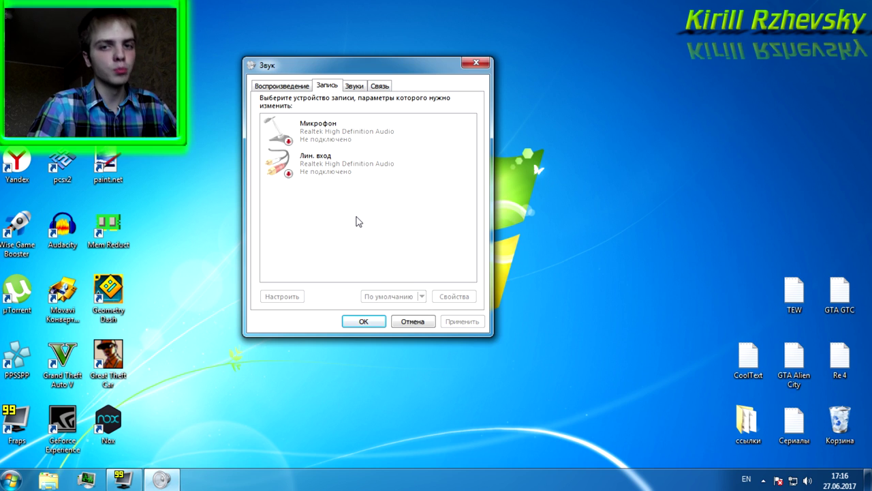
right_click(356, 217)
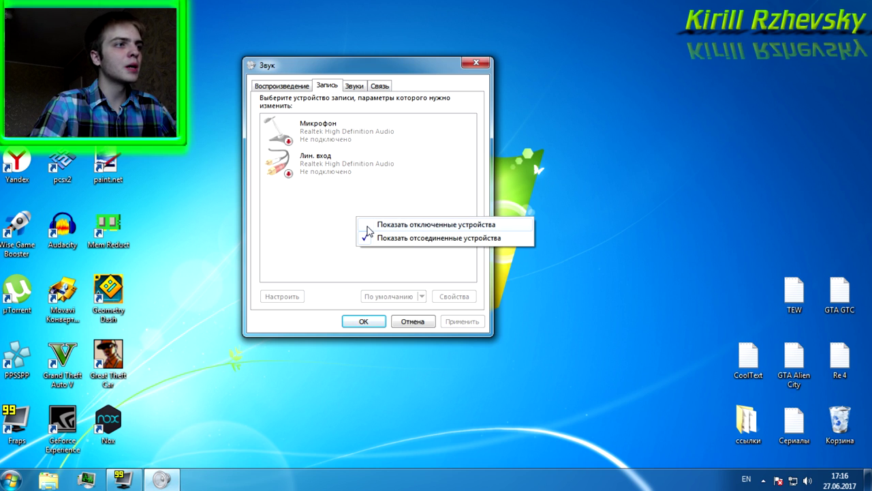
click(367, 225)
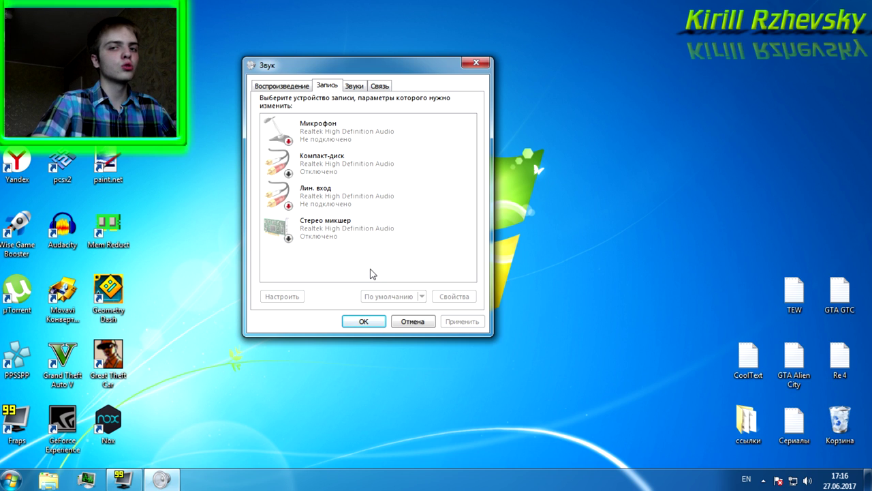
Step: Enable the Стерео микшер recording device and close the sound settings
click(321, 242)
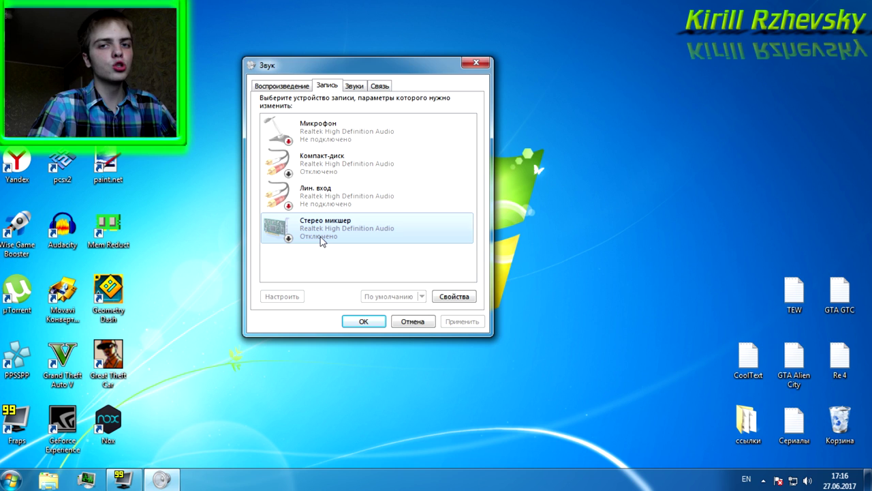
right_click(321, 229)
click(342, 237)
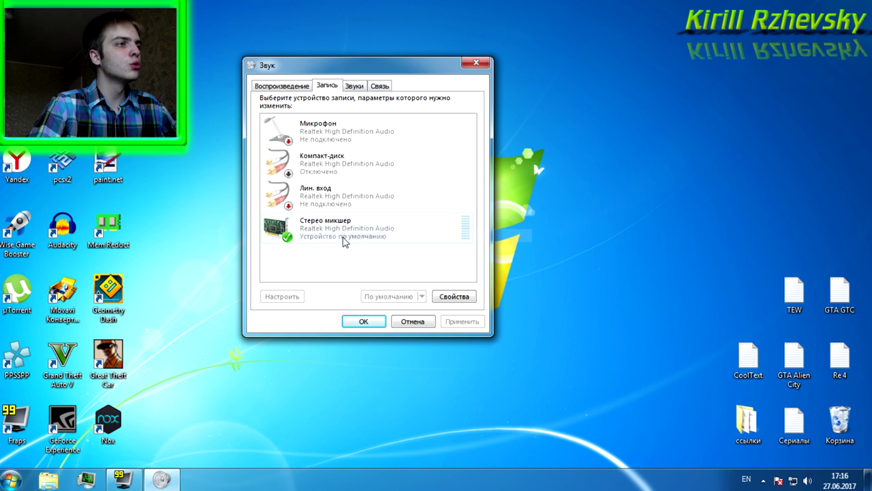
click(346, 274)
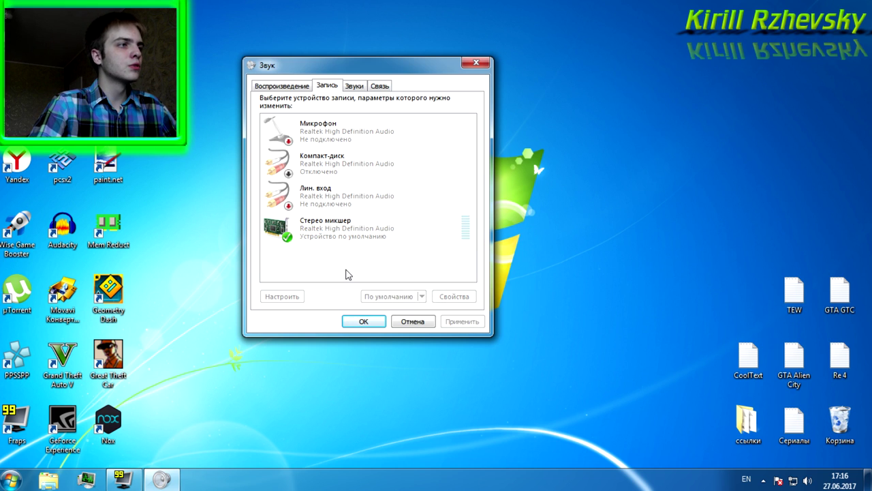
click(478, 64)
Step: Restore Bandicam, review the primary sound device options in the video recording settings, and close the settings dialogs
click(763, 480)
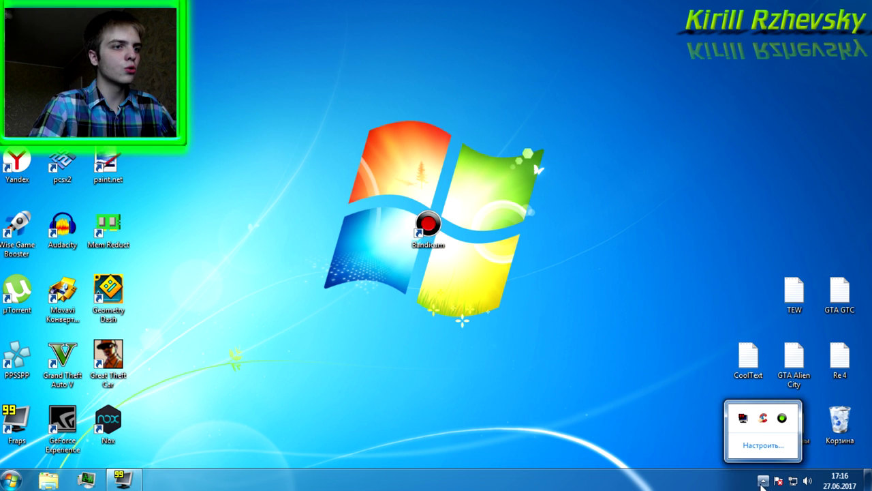
click(782, 417)
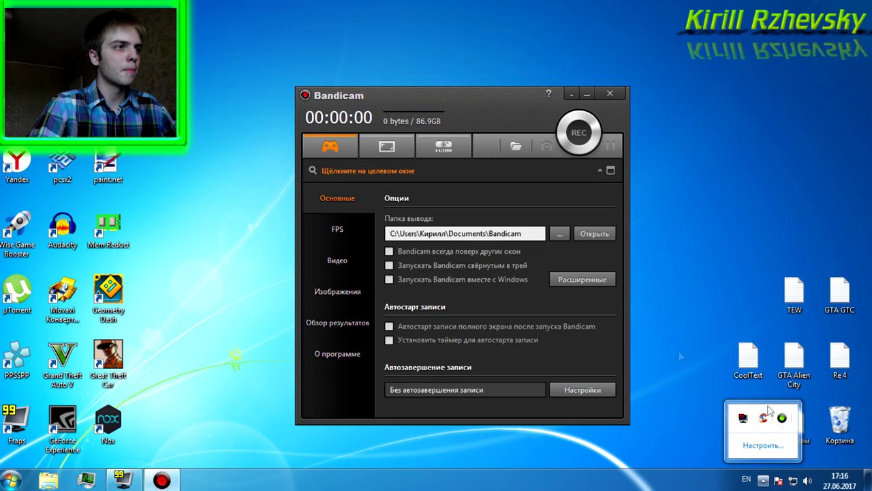
click(583, 279)
click(471, 198)
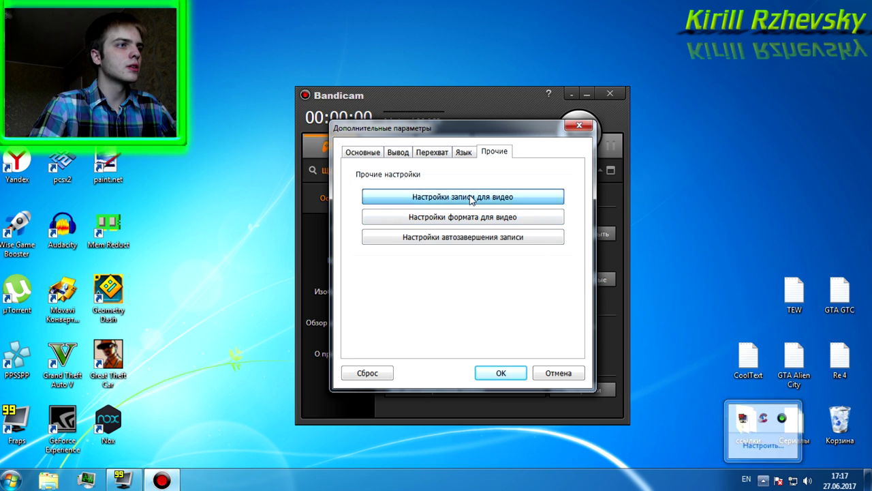
click(517, 215)
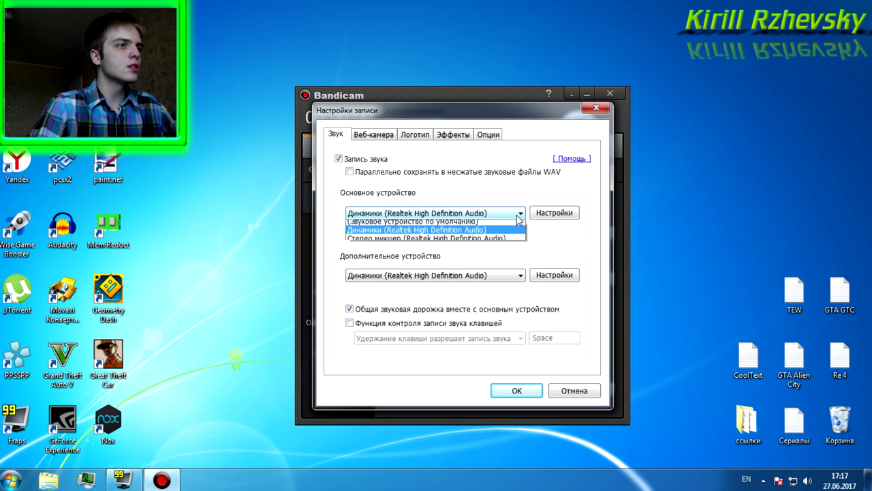
click(492, 242)
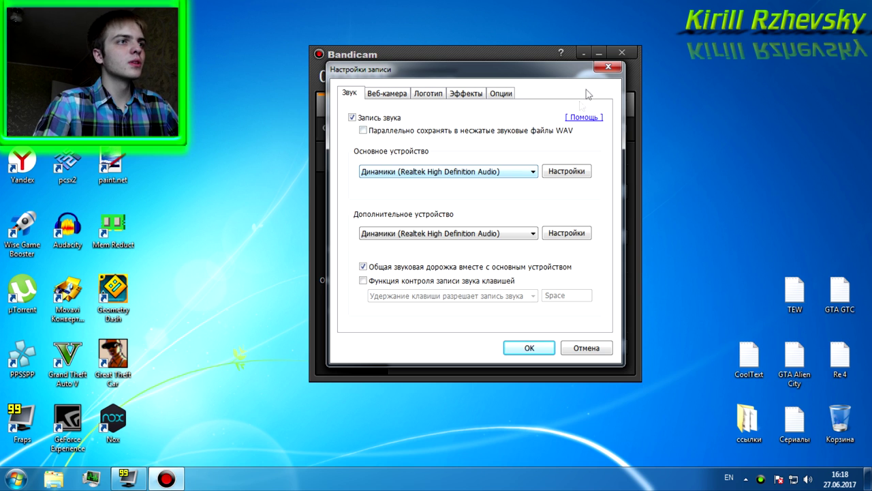
click(607, 67)
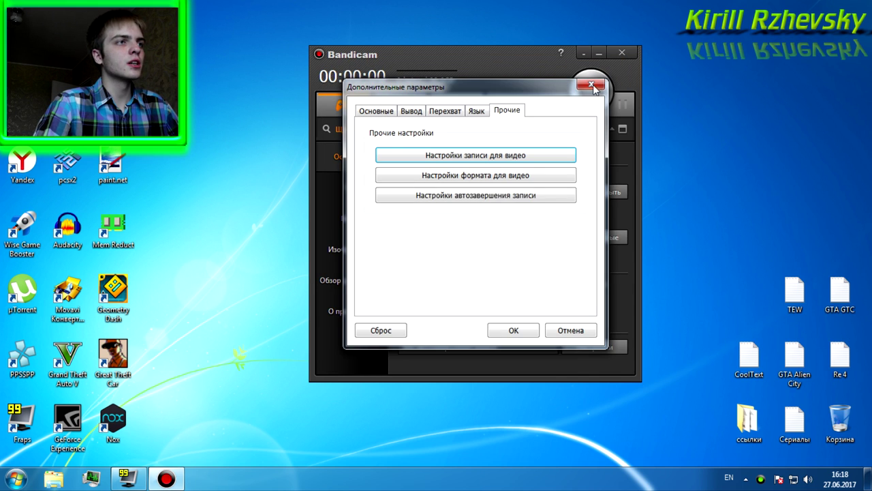
click(591, 84)
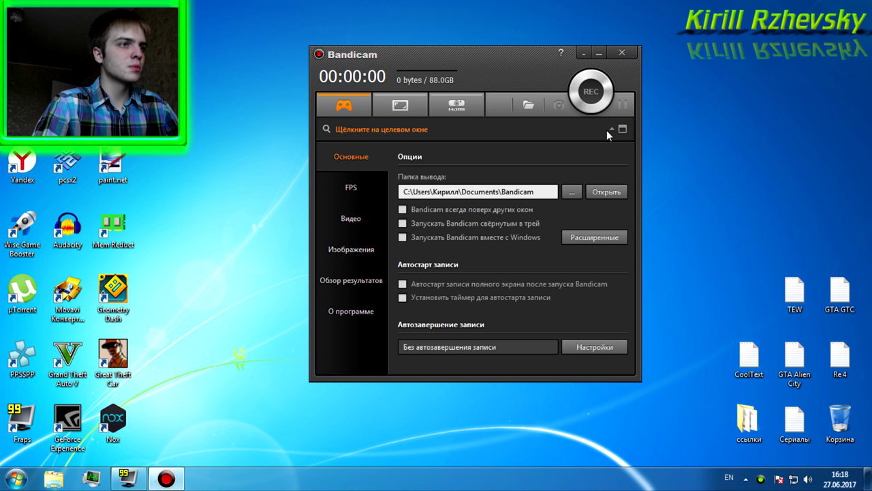
Step: Turn on parallel saving to uncompressed WAV sound files in the video recording settings and accept the change
click(603, 238)
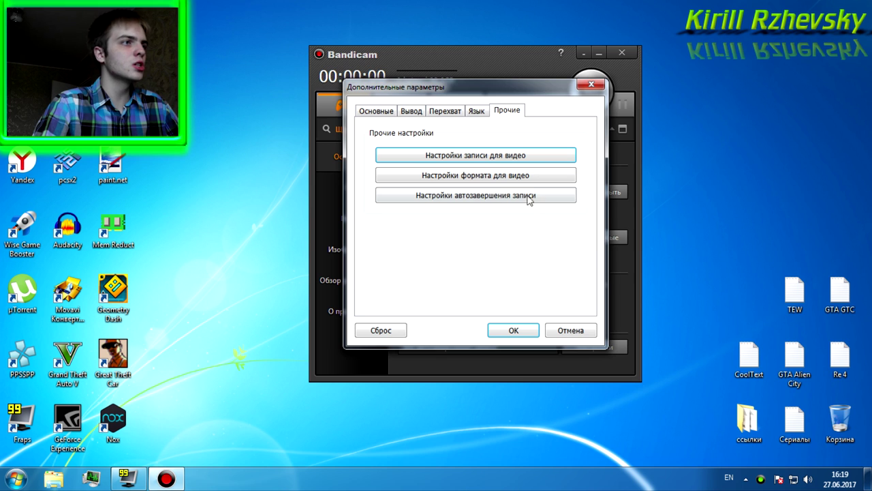
click(464, 158)
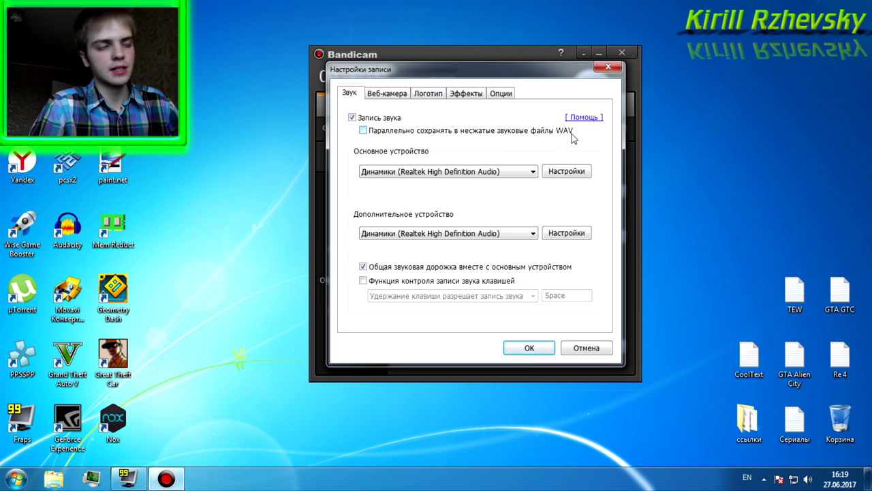
click(364, 131)
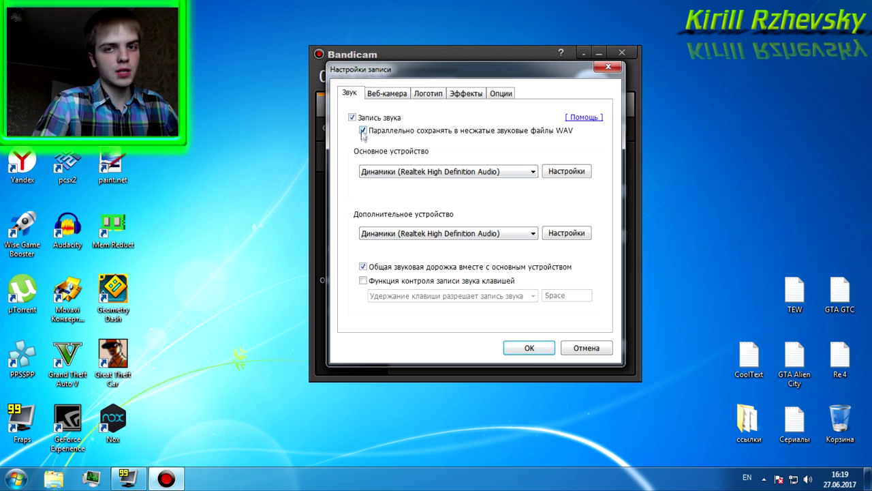
click(527, 349)
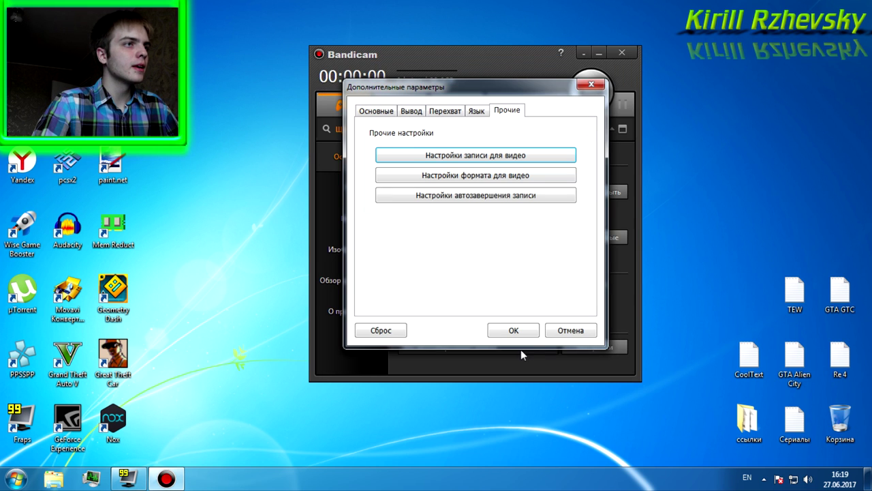
click(591, 86)
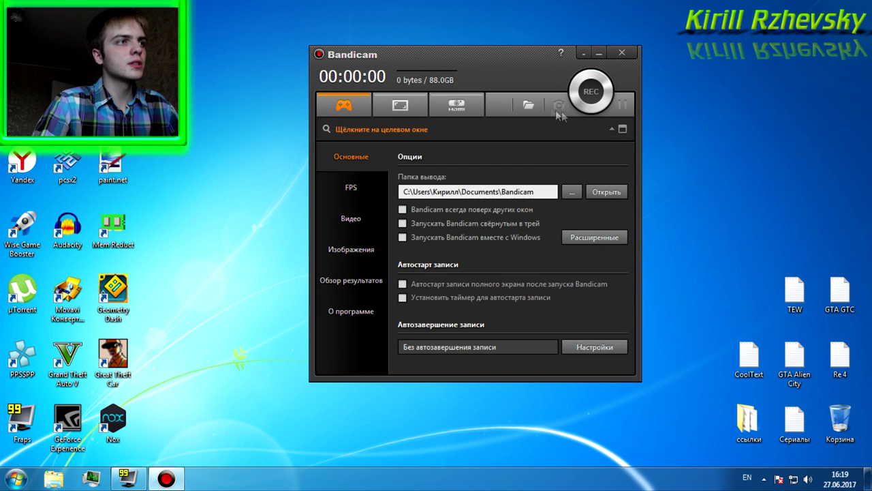
Step: Open Bandicam's output folder and check the details of the recorded video and its WAV file
click(530, 105)
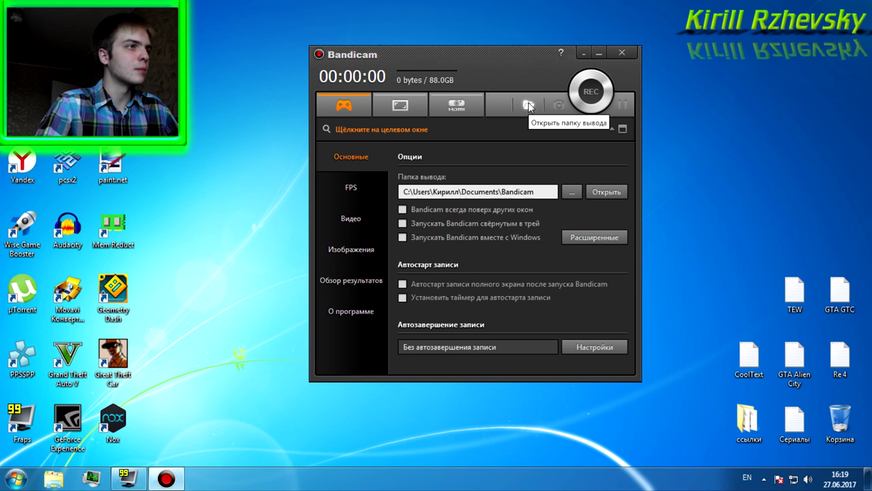
click(335, 83)
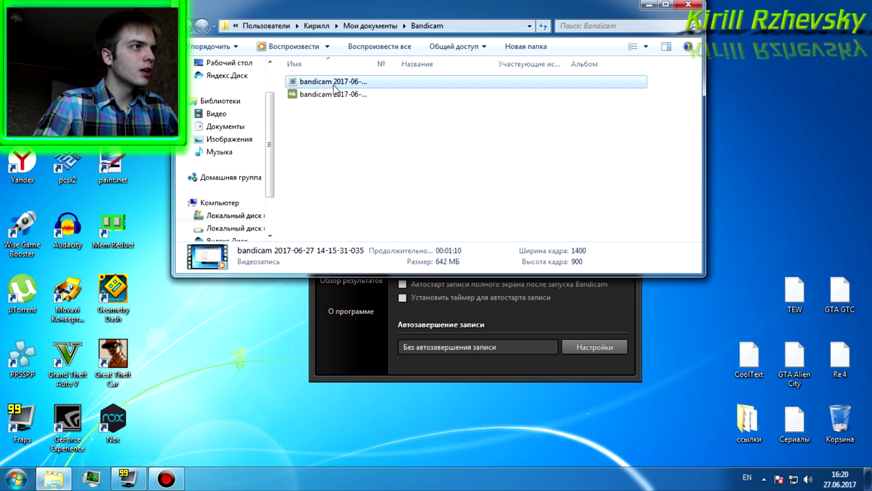
click(318, 96)
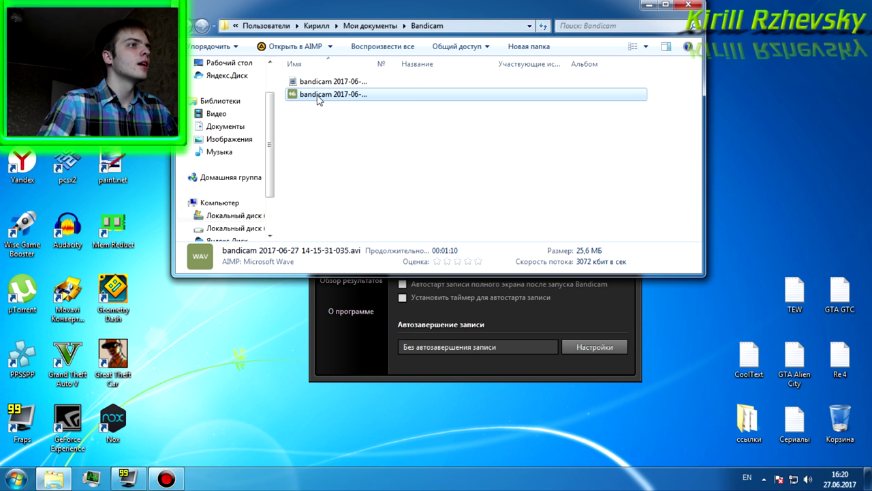
Step: Play the recorded video, pausing and resuming it to check the sound, and close the player
double_click(328, 82)
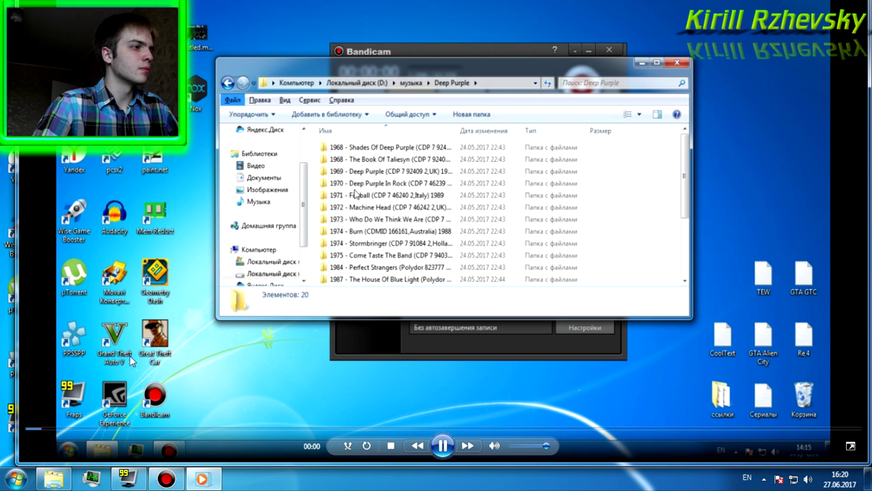
click(142, 429)
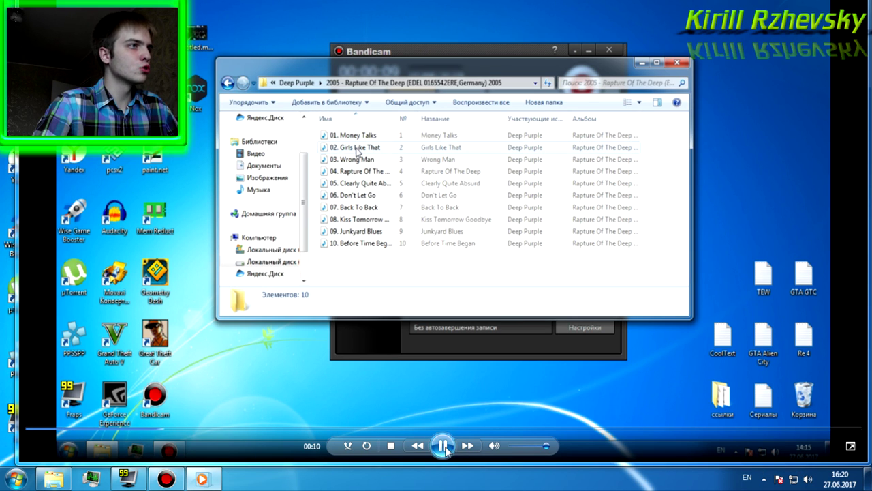
click(441, 446)
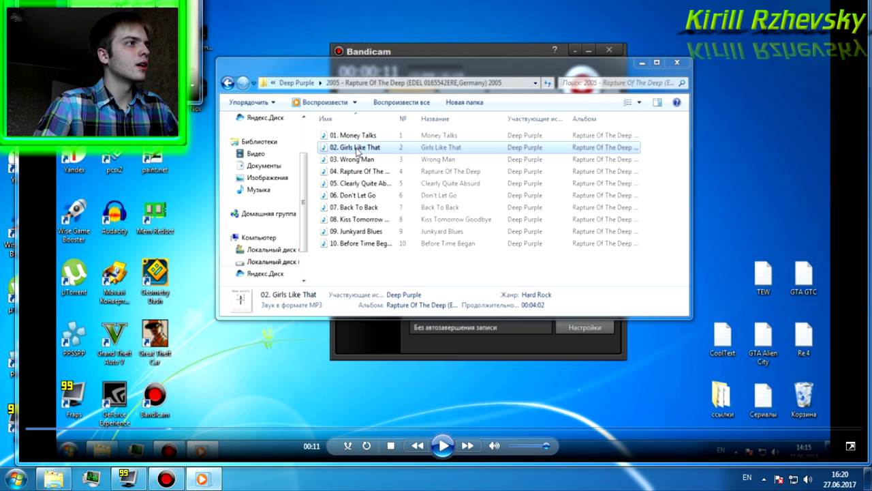
click(443, 446)
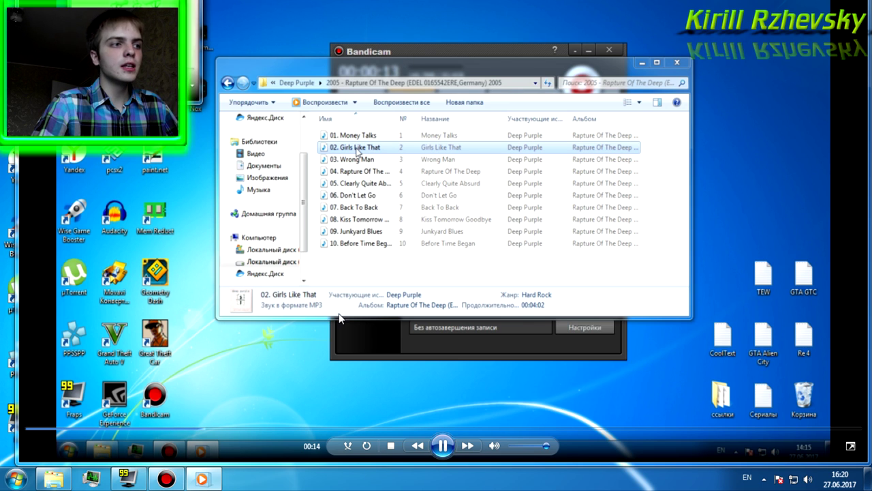
click(445, 445)
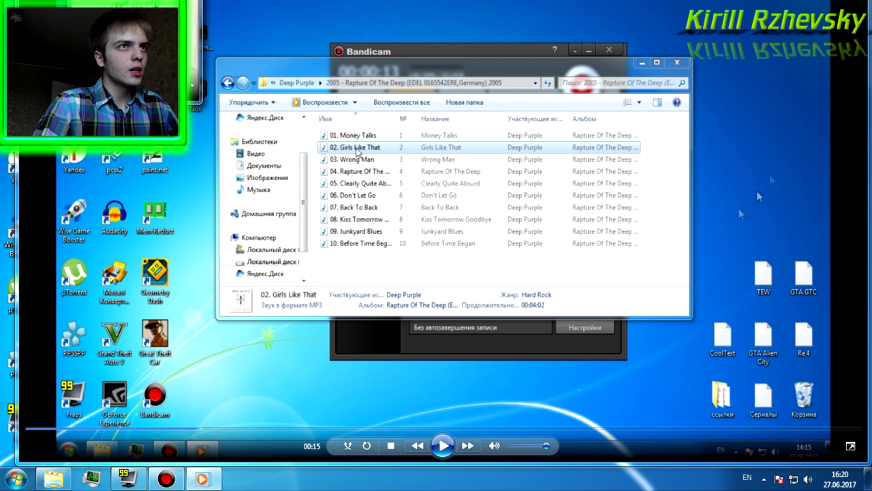
key(alt+F4)
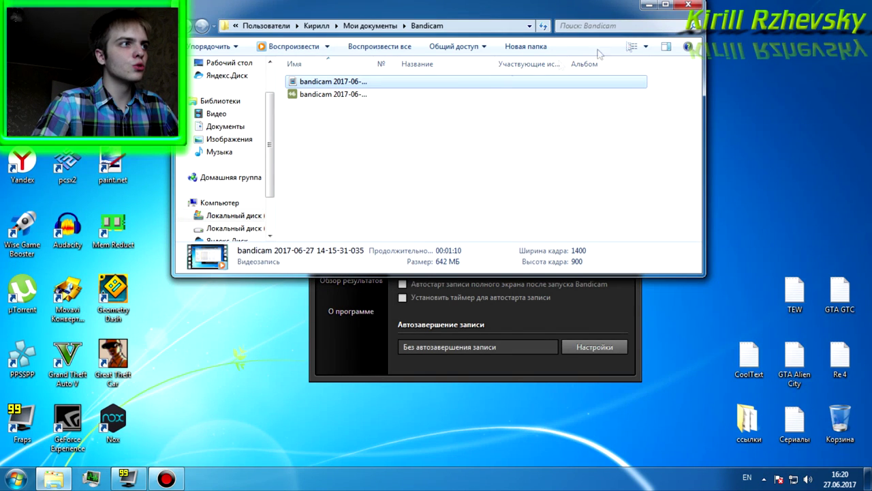
Step: Listen to the recorded WAV file in AIMP, jumping to 0:13, and close the player
click(353, 97)
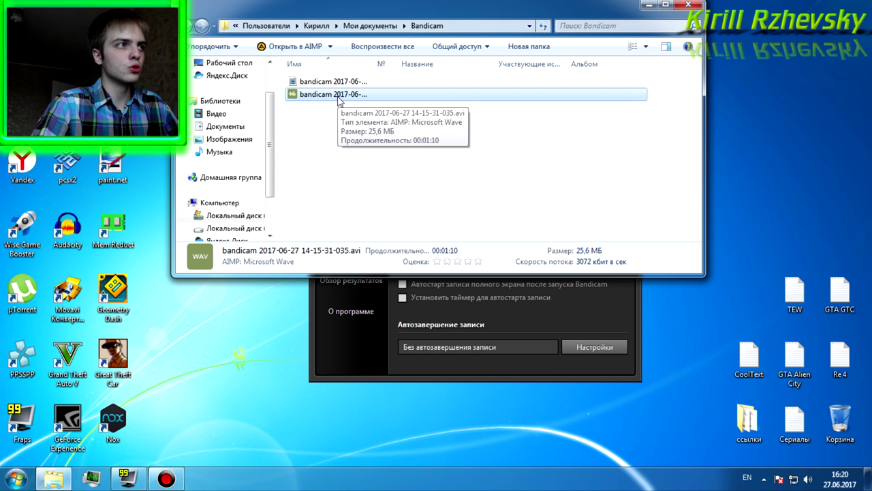
double_click(339, 97)
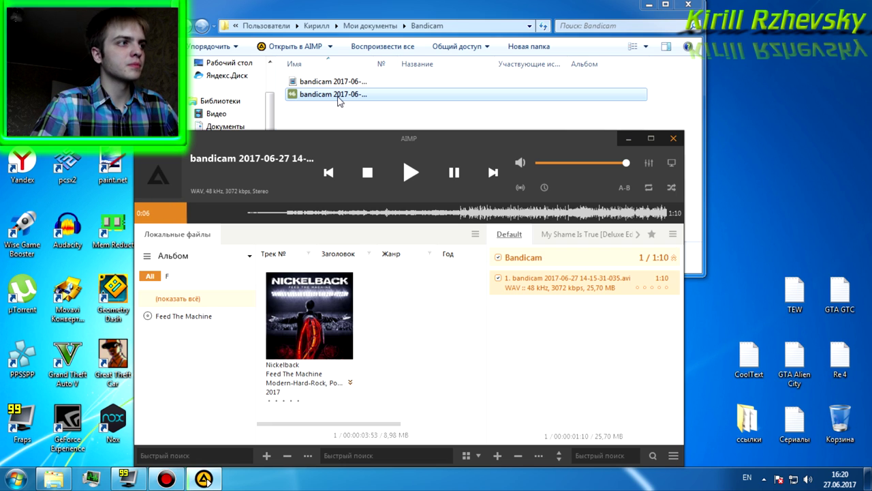
click(244, 217)
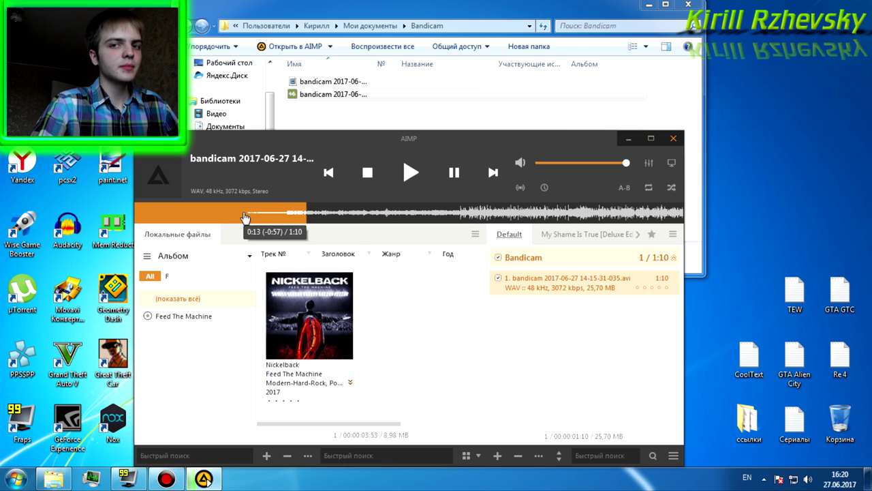
click(673, 139)
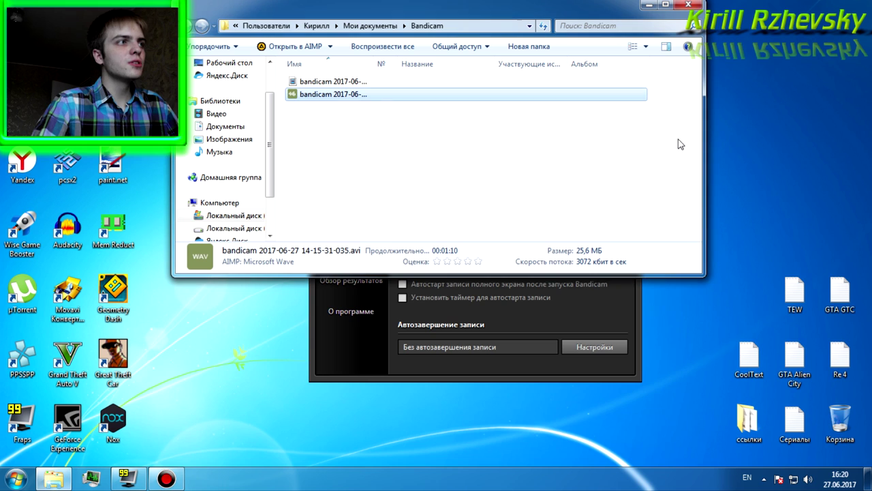
Step: Compare the video recording with the separate WAV file by selecting each one in the output folder
click(355, 82)
click(356, 97)
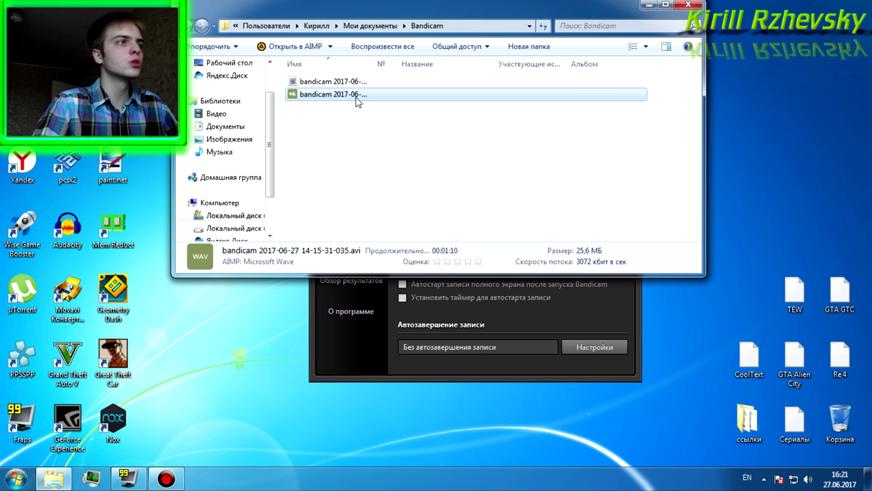
click(368, 120)
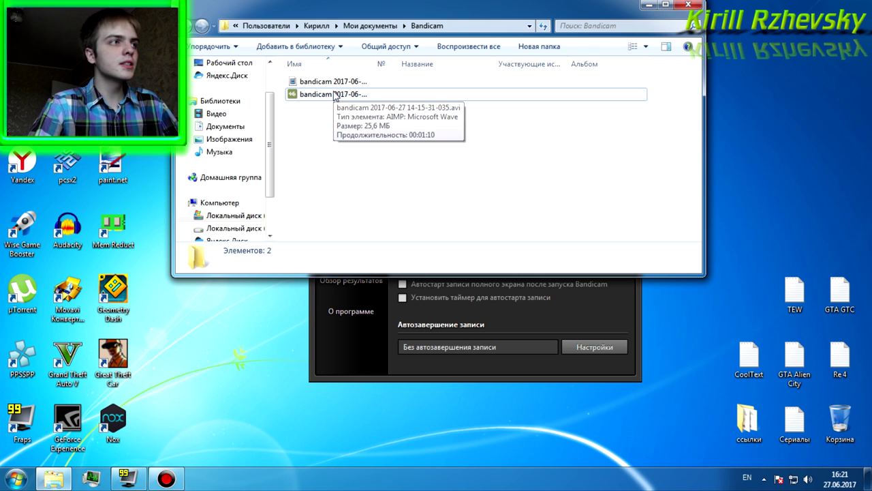
click(325, 94)
click(325, 81)
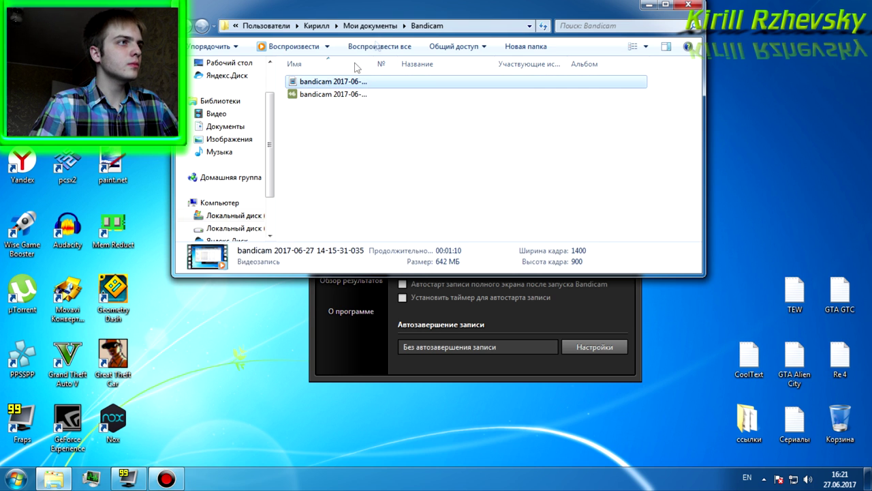
Step: Check the WAV saving option in the video recording settings against the files in the output folder, and close the folder
drag(385, 14, 452, 372)
click(600, 237)
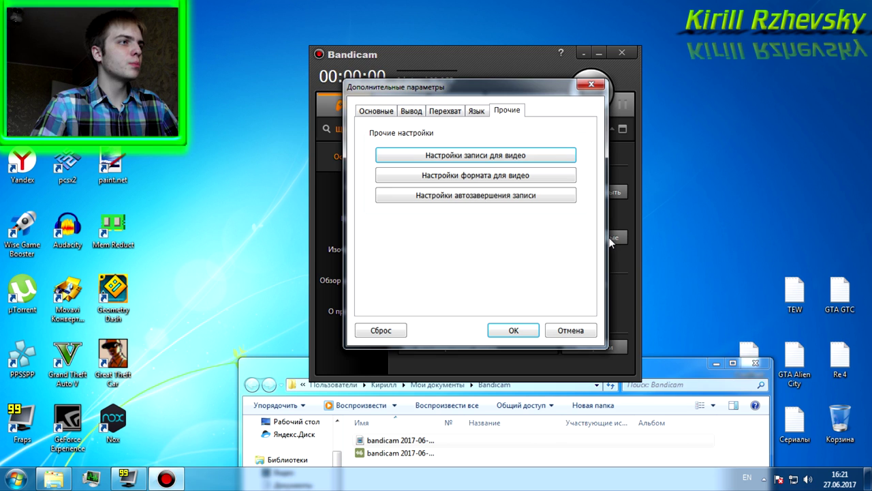
click(467, 160)
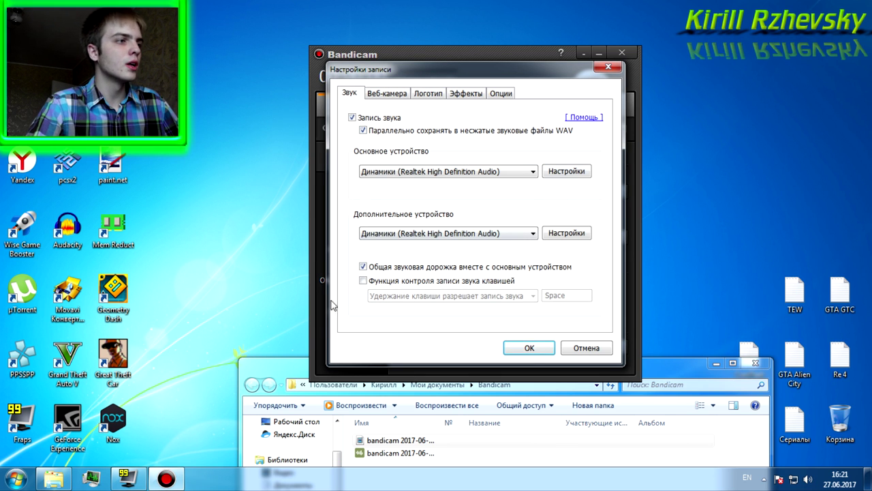
drag(290, 369, 293, 169)
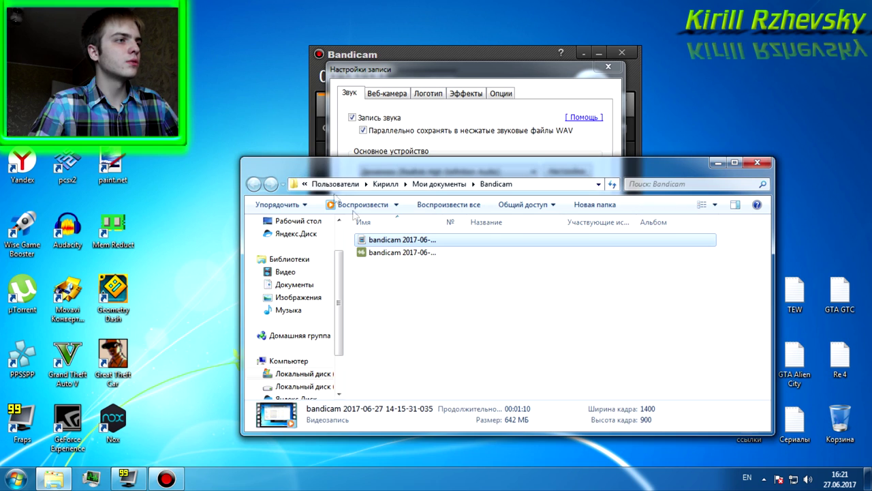
click(406, 255)
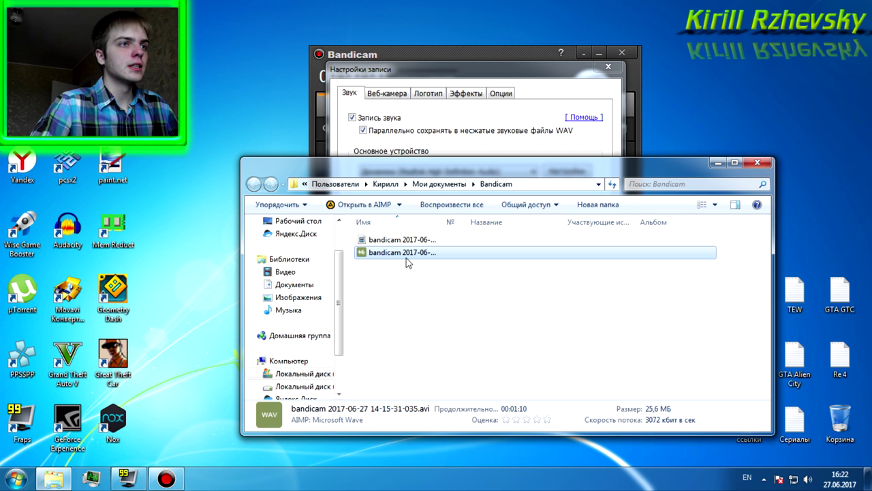
click(757, 163)
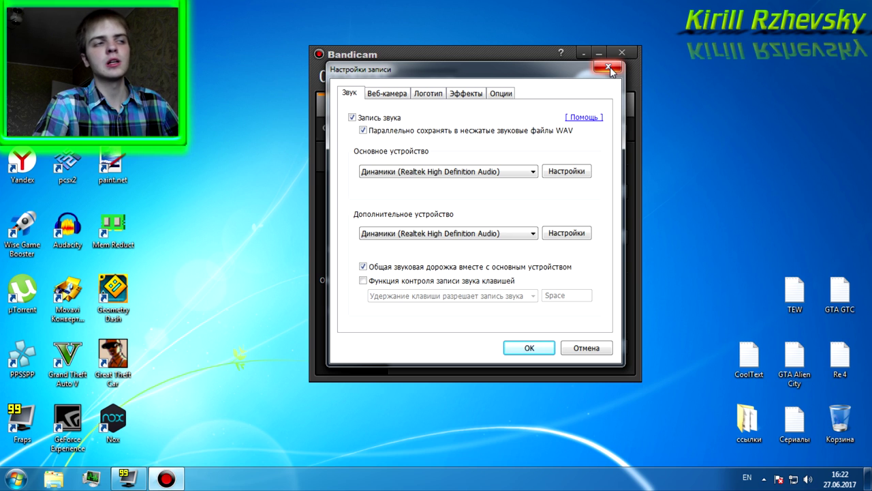
Step: Review the primary device options once more, accept the recording settings, and close Bandicam
click(530, 171)
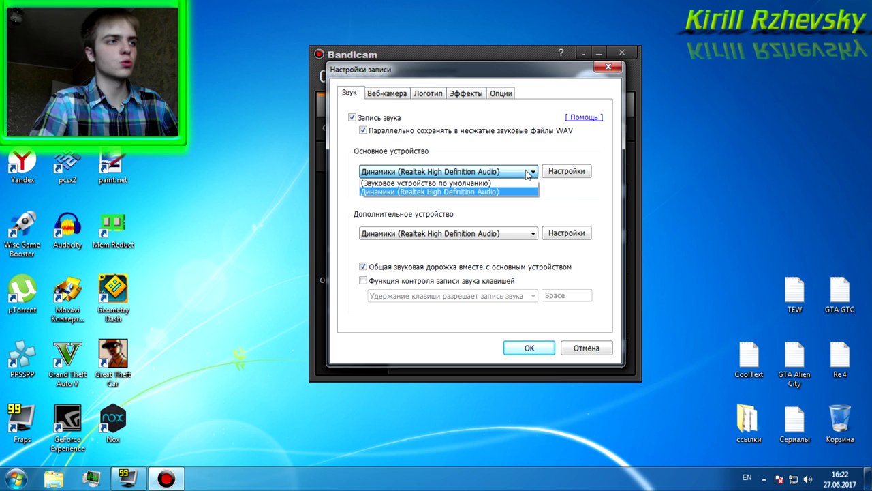
click(529, 175)
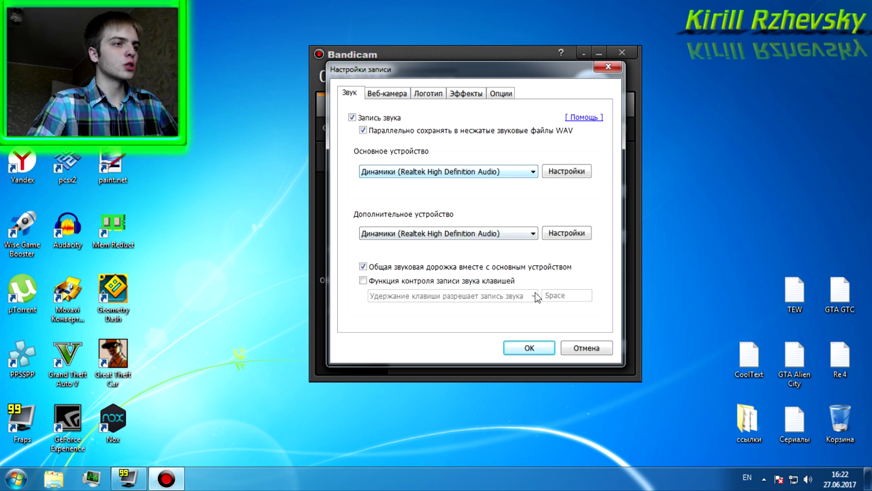
click(538, 348)
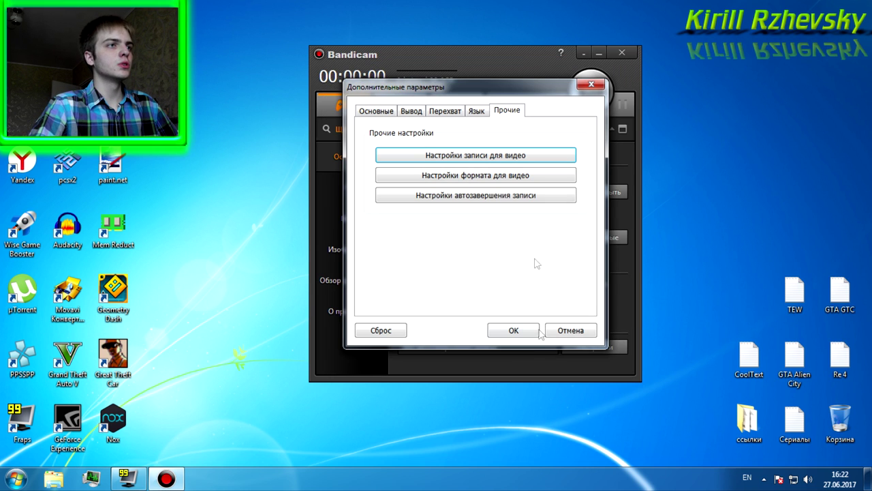
click(599, 86)
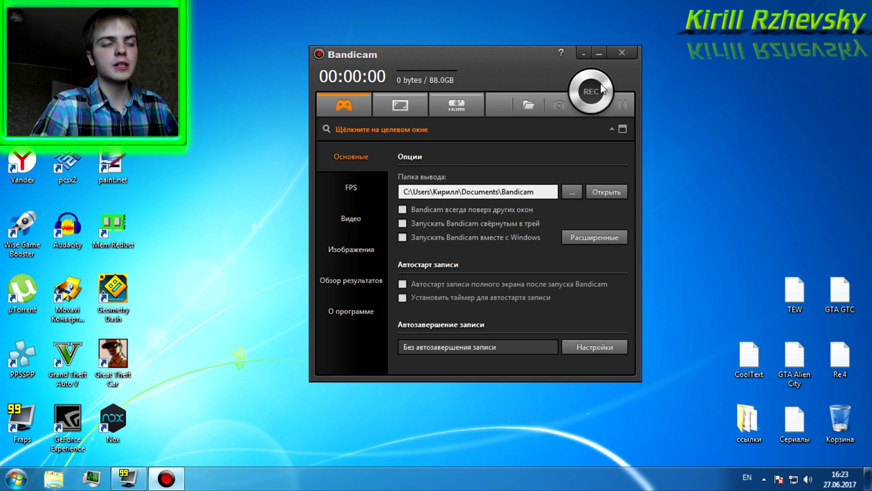
click(622, 53)
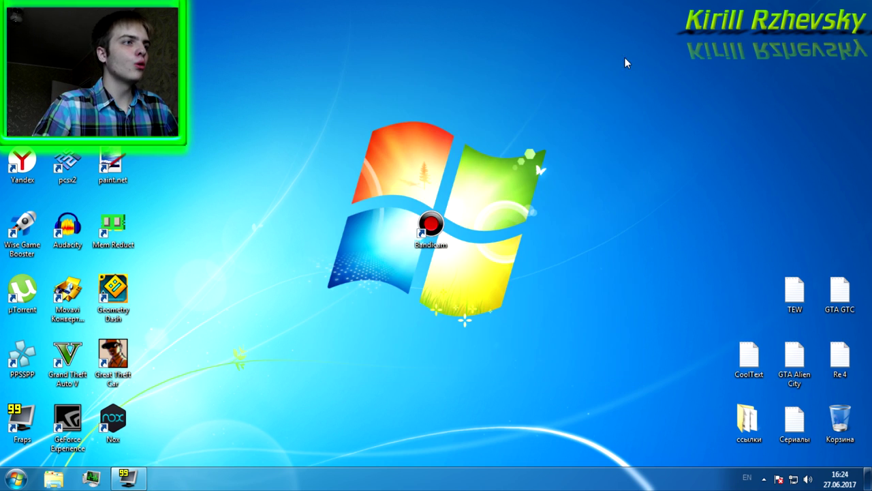